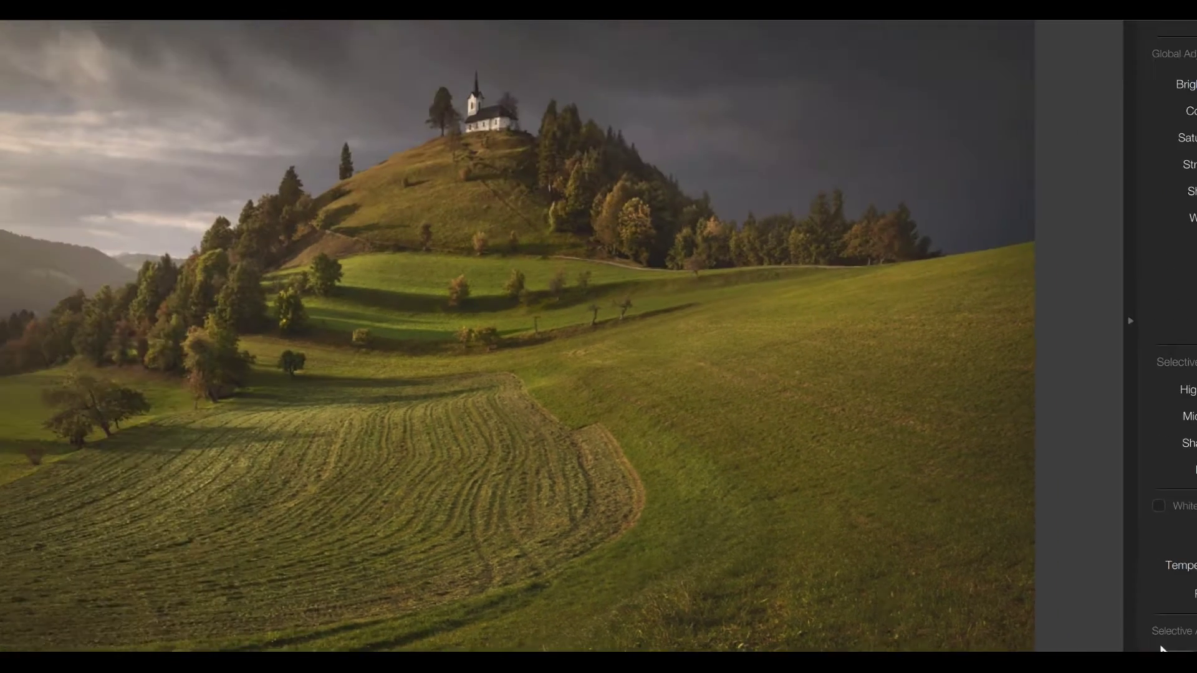
# Add Control Point 1 on the hilltop church, enlarge its radius over the hill, and display its mask
pyautogui.click(1162, 649)
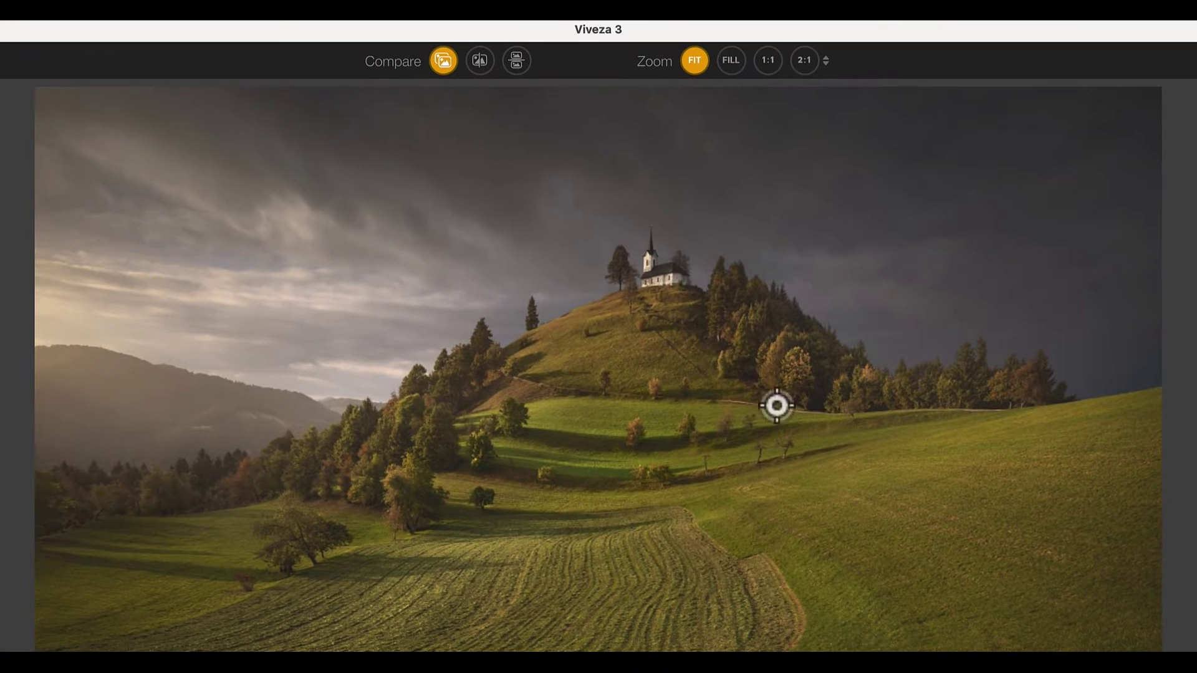
pyautogui.click(653, 282)
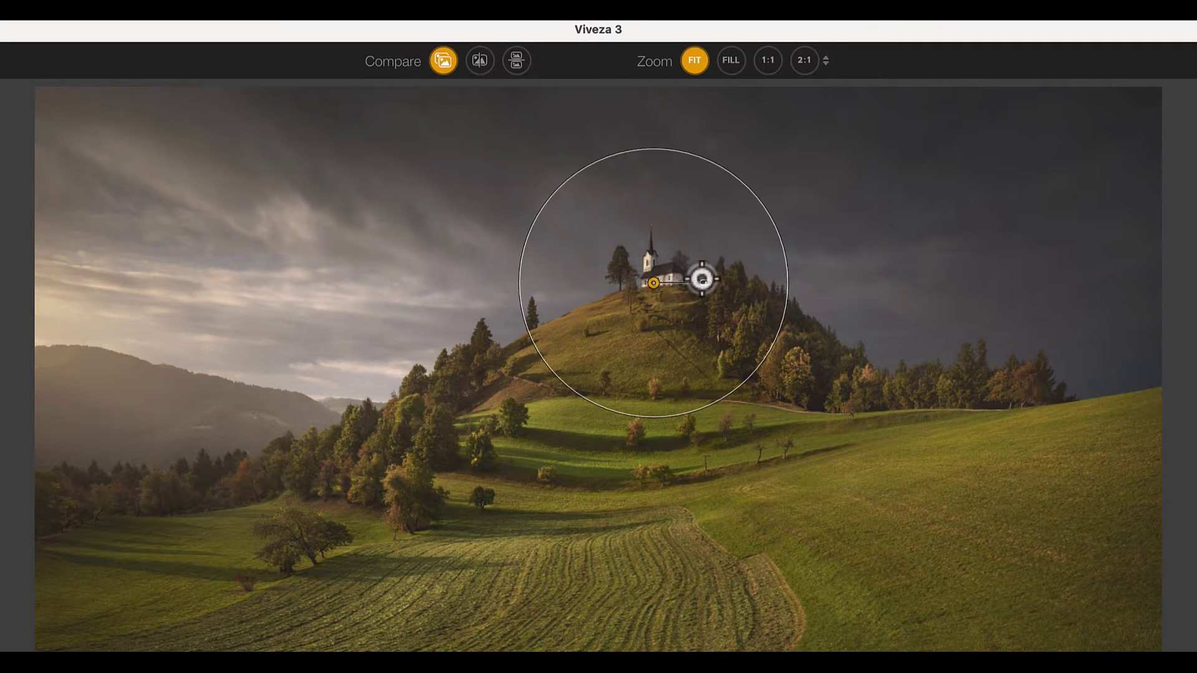
pyautogui.moveTo(707, 285); pyautogui.dragTo(710, 286)
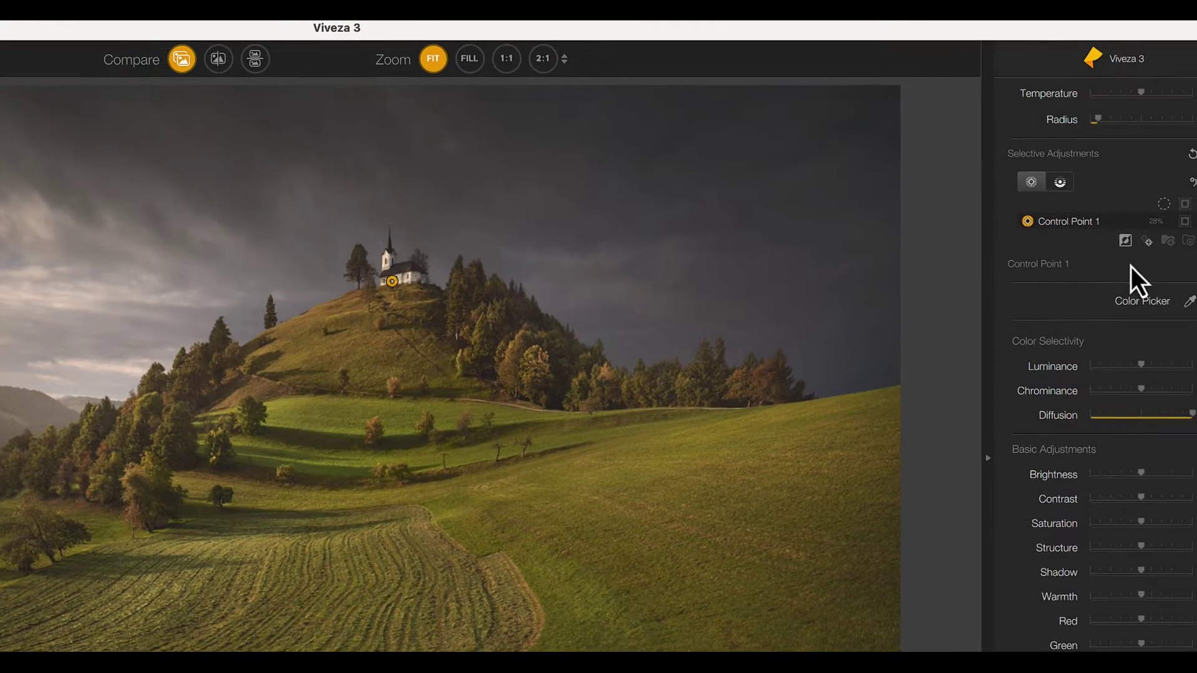
pyautogui.click(1187, 221)
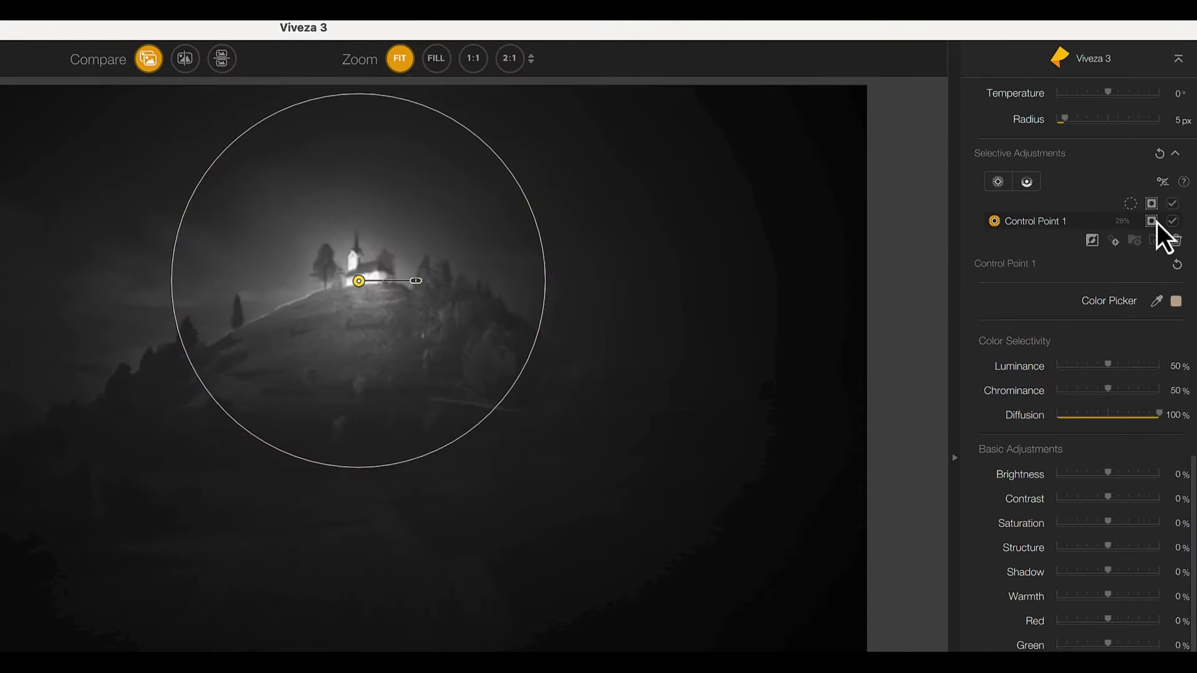
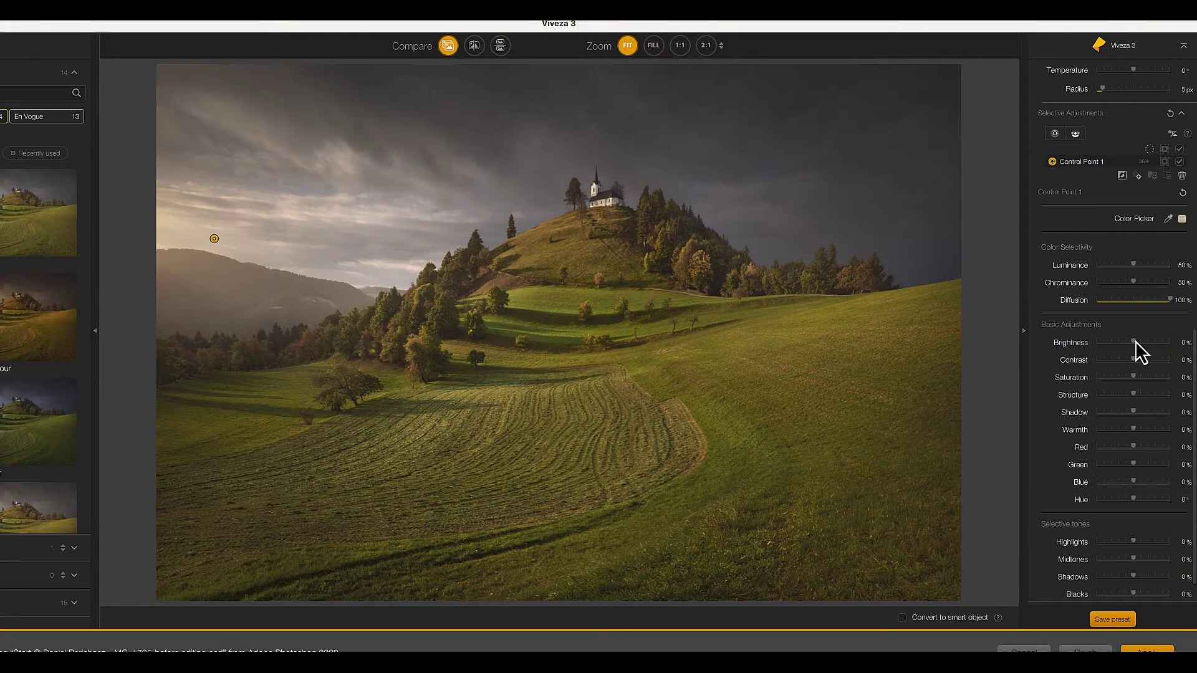
# Set Control Point 1 on the left sky to Brightness 32%, Contrast -18%, Shadow 34%, Warmth 17%
pyautogui.moveTo(1136, 342); pyautogui.dragTo(1146, 343)
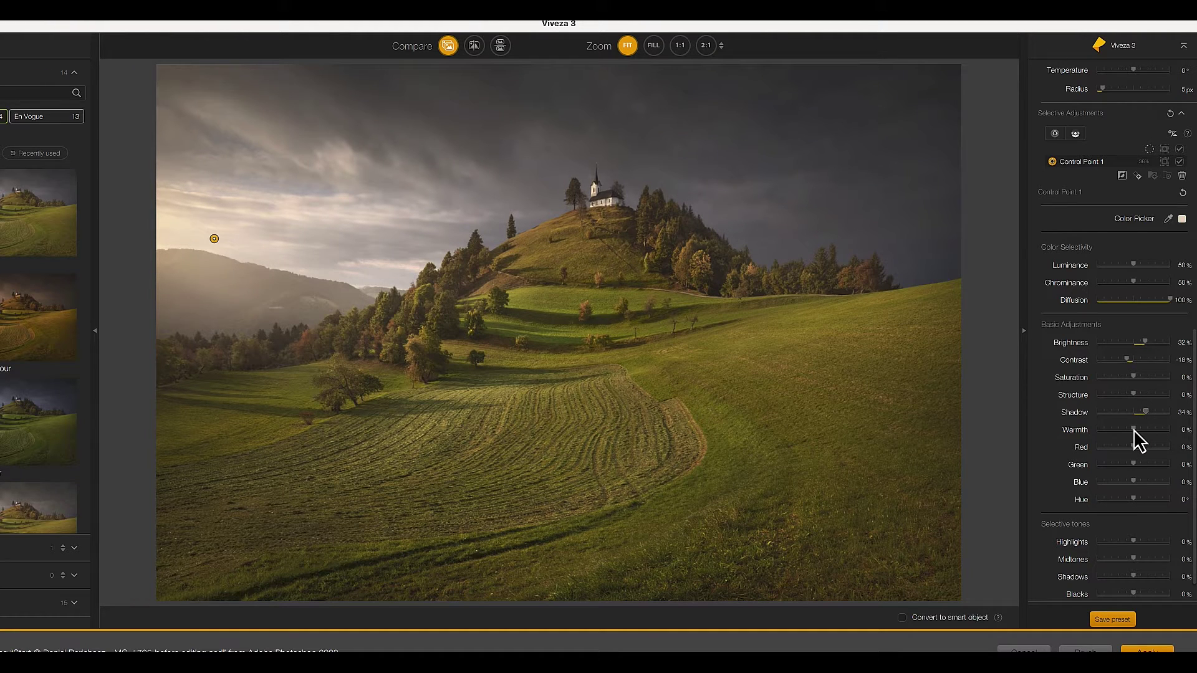
pyautogui.moveTo(1134, 430)
pyautogui.mouseDown()
pyautogui.moveTo(1170, 432)
pyautogui.moveTo(1149, 431)
pyautogui.mouseUp()
# Add control points on the hilltop church and the middle, right and left meadows, then select Control Point 2
pyautogui.click(1055, 135)
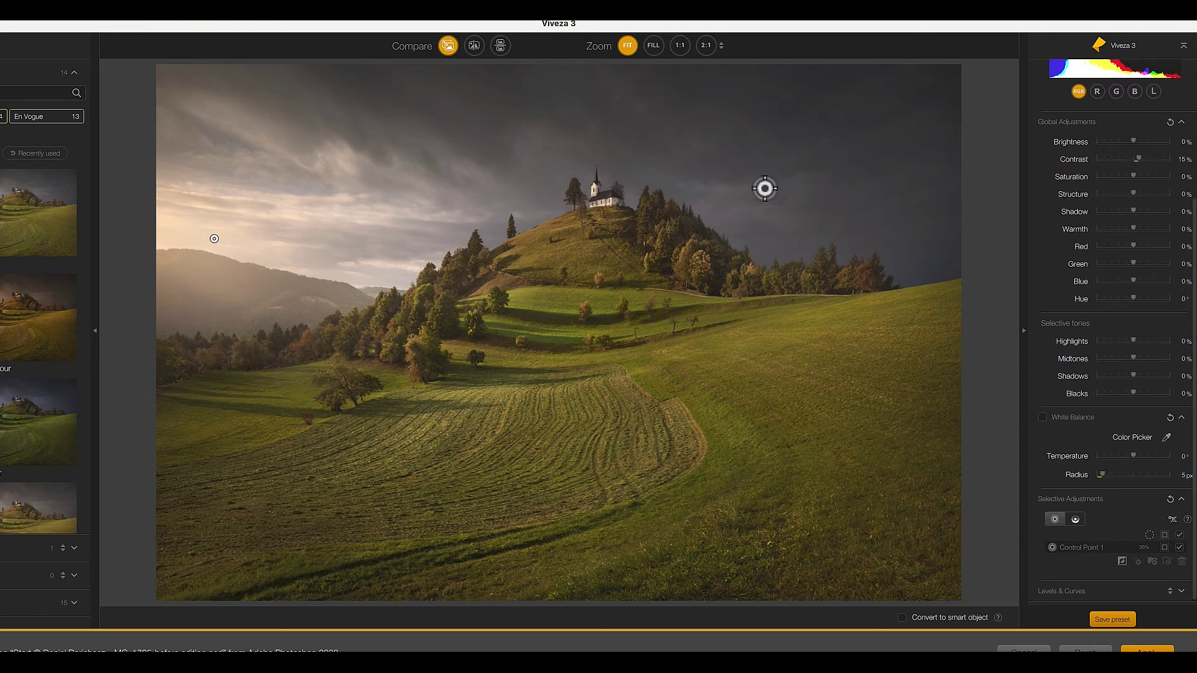
pyautogui.click(564, 243)
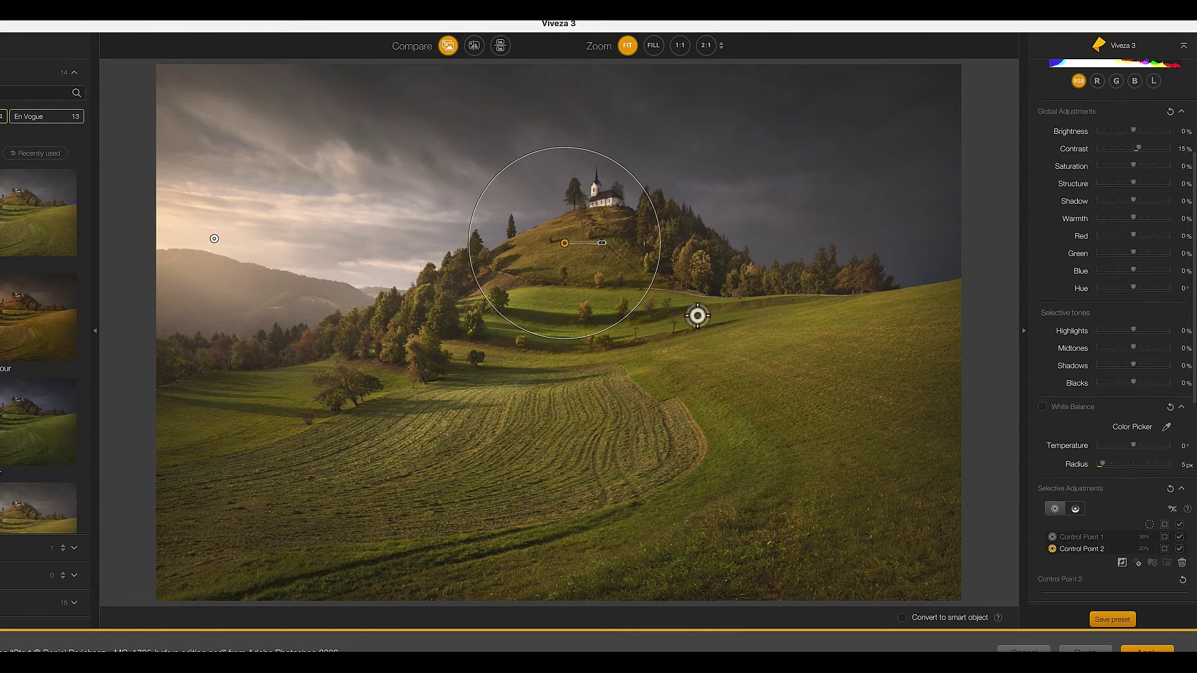
pyautogui.click(719, 341)
pyautogui.click(854, 410)
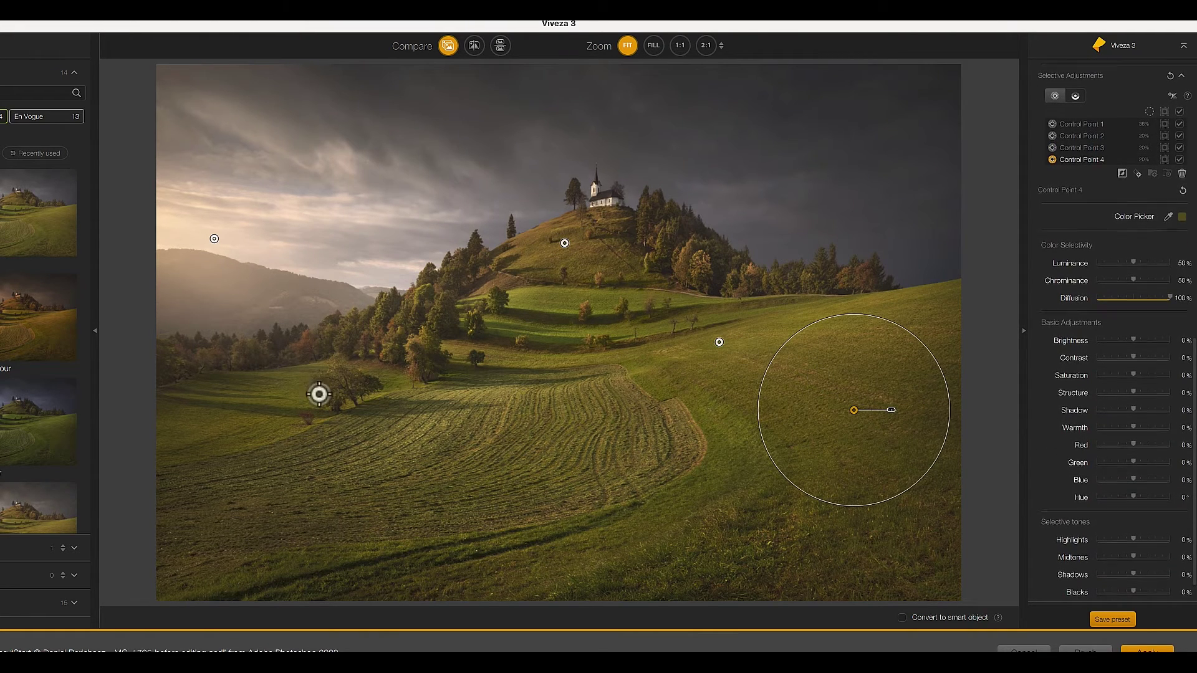
pyautogui.click(292, 391)
pyautogui.click(1091, 130)
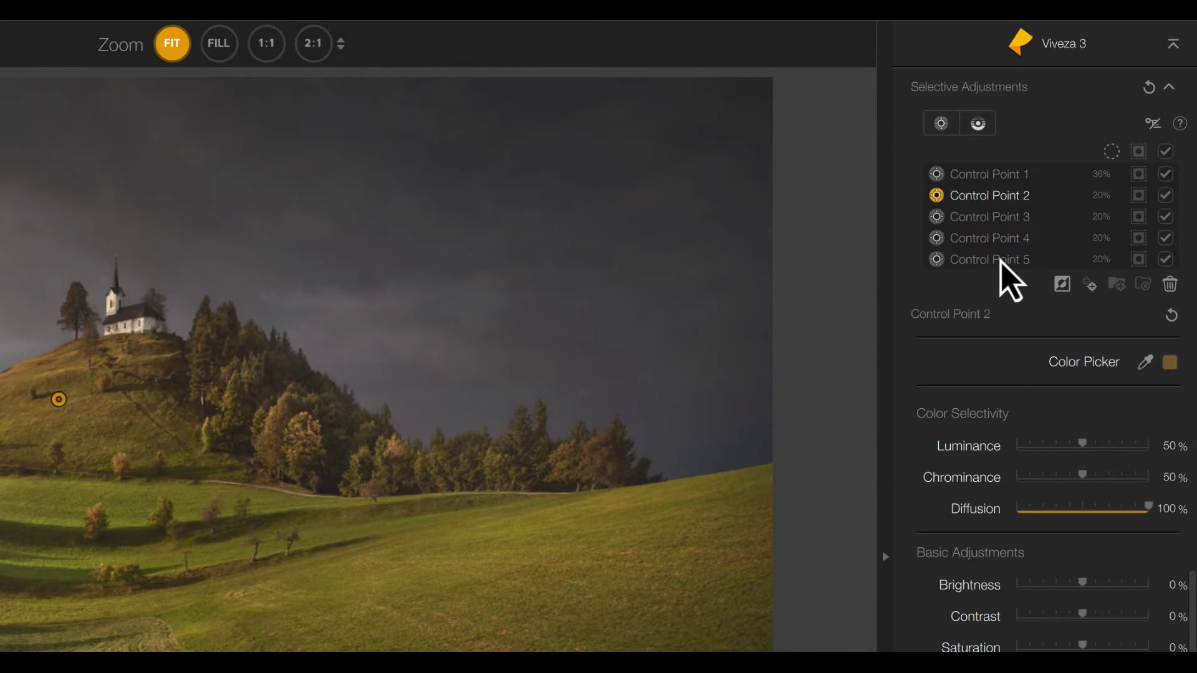
# Group Control Points 2–5 as Group 1 with Contrast 31%, Saturation 20% and Warmth 13%
pyautogui.keyDown('shift'); pyautogui.click(1001, 261); pyautogui.keyUp('shift')
pyautogui.click(1143, 285)
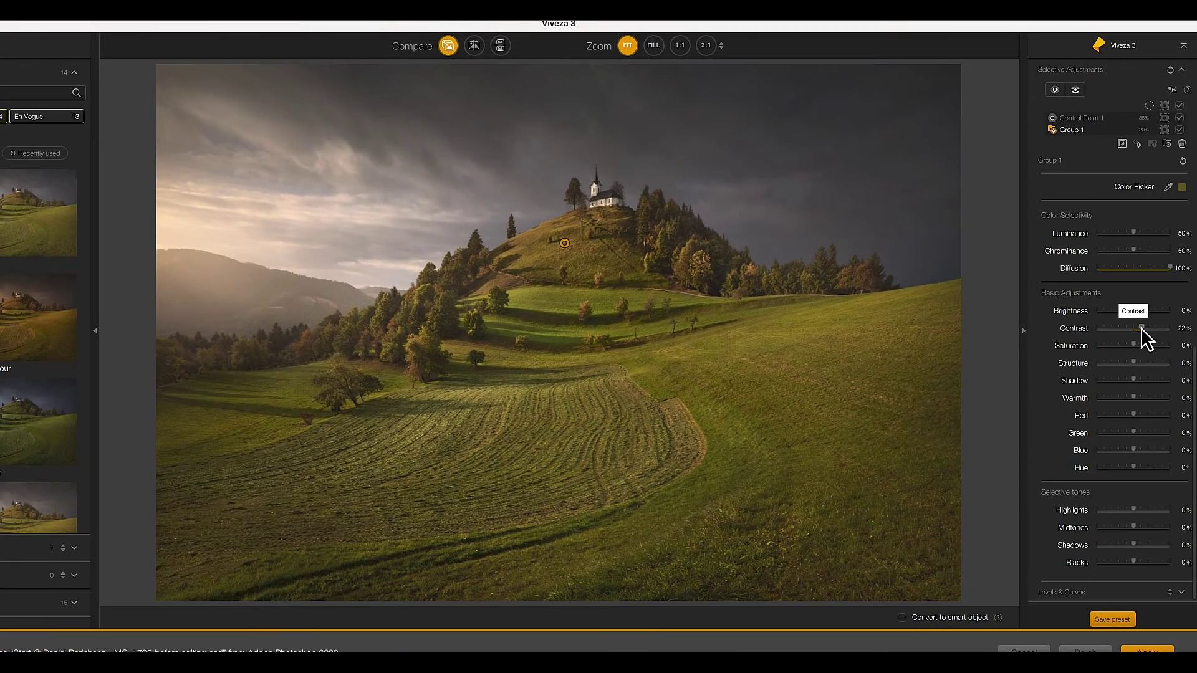
pyautogui.moveTo(1083, 551); pyautogui.dragTo(1117, 551)
pyautogui.moveTo(1153, 328); pyautogui.dragTo(1140, 345)
pyautogui.moveTo(1133, 398); pyautogui.dragTo(1139, 399)
# With Group 1's mask shown, nudge the middle-meadow control point slightly down and right
pyautogui.click(1165, 131)
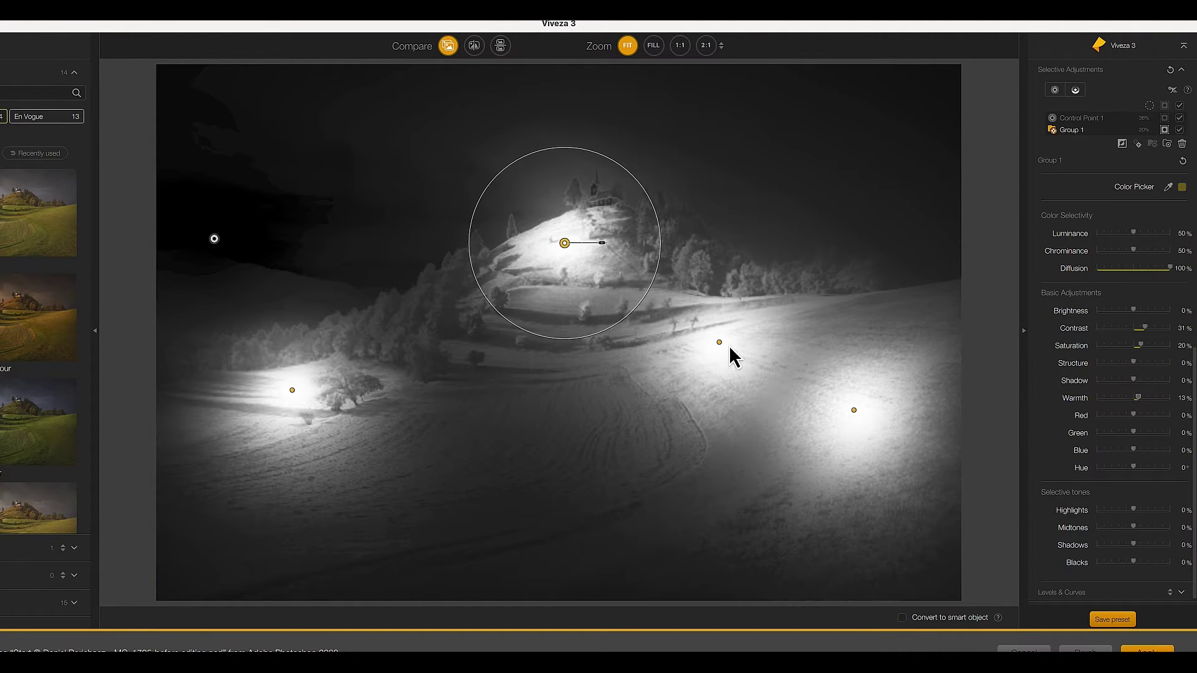
pyautogui.moveTo(727, 350)
pyautogui.moveTo(727, 351); pyautogui.dragTo(776, 364)
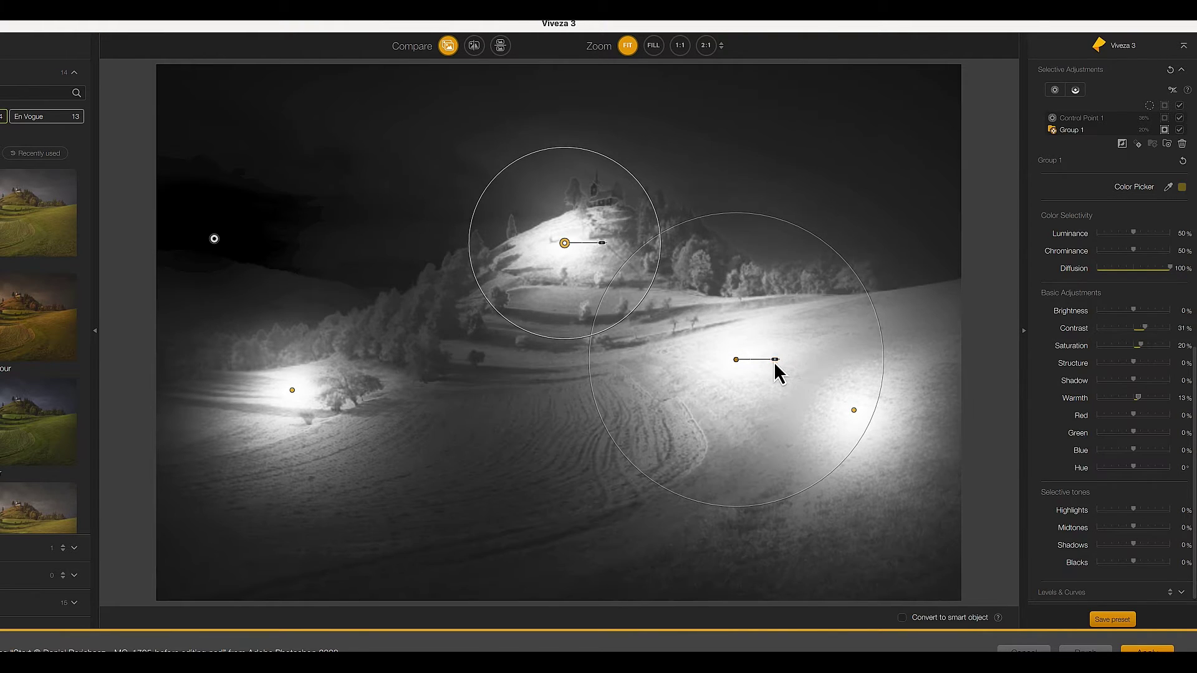
pyautogui.click(1166, 130)
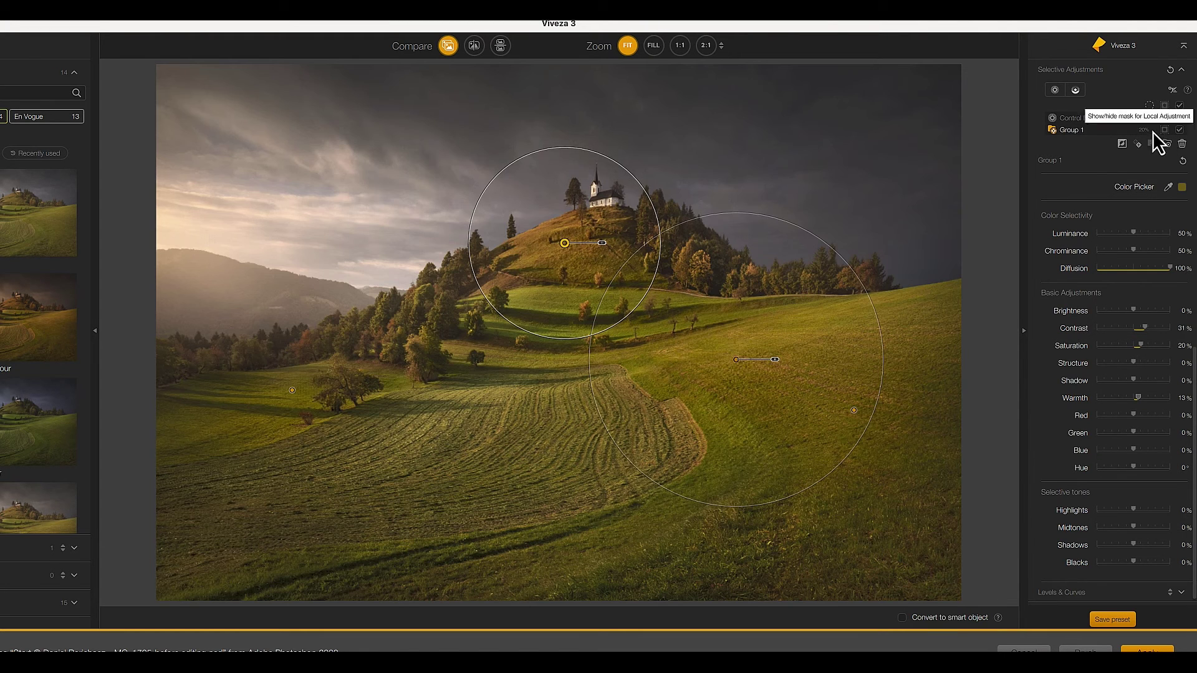
pyautogui.click(1076, 90)
# Draw Control Line 1 across the sky with Brightness -16%, Contrast 26% and Saturation 18%
pyautogui.moveTo(703, 112); pyautogui.dragTo(692, 151)
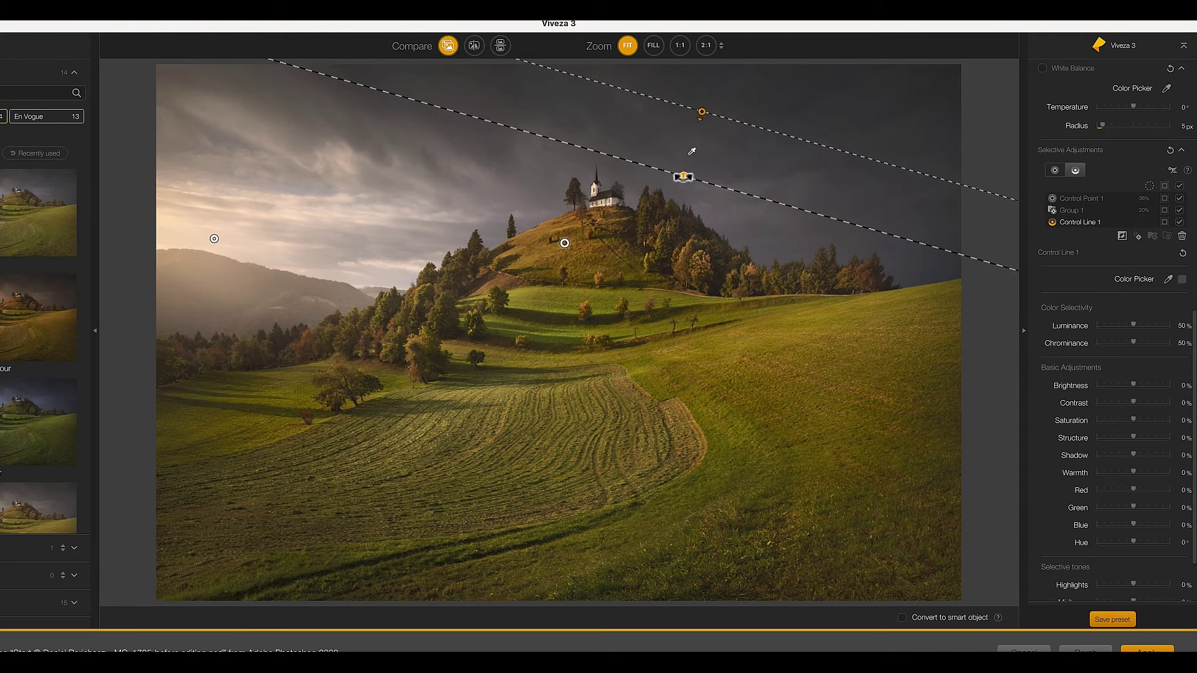
pyautogui.click(1165, 223)
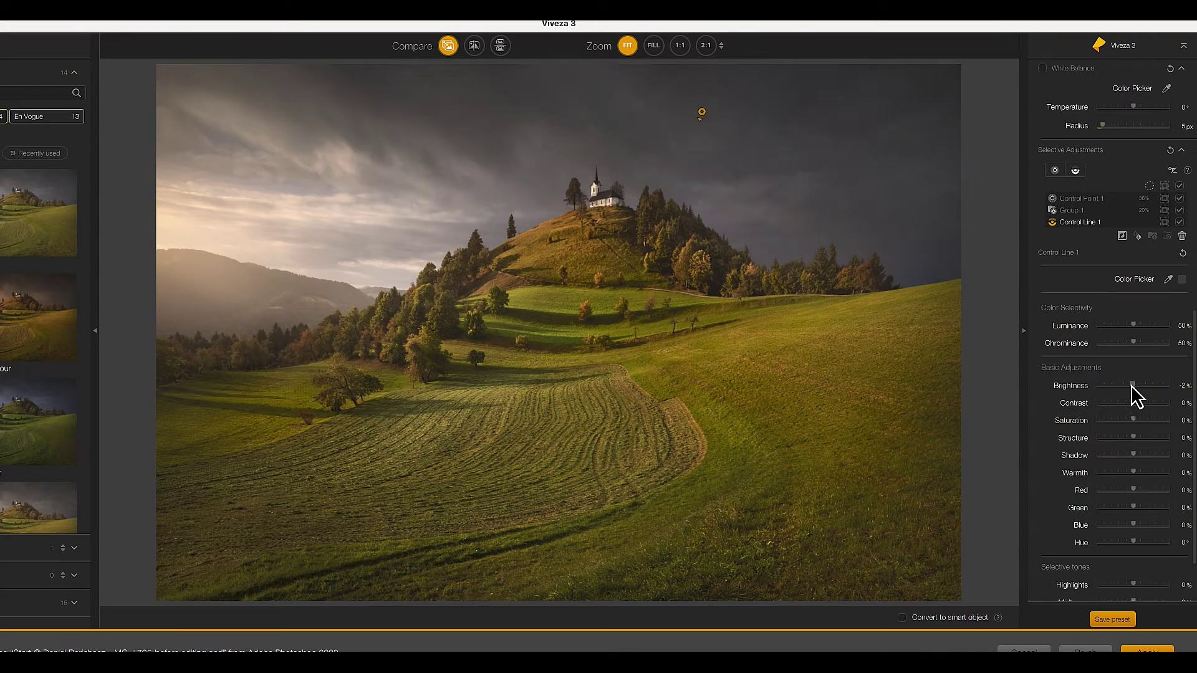
pyautogui.moveTo(1134, 385); pyautogui.dragTo(1128, 386)
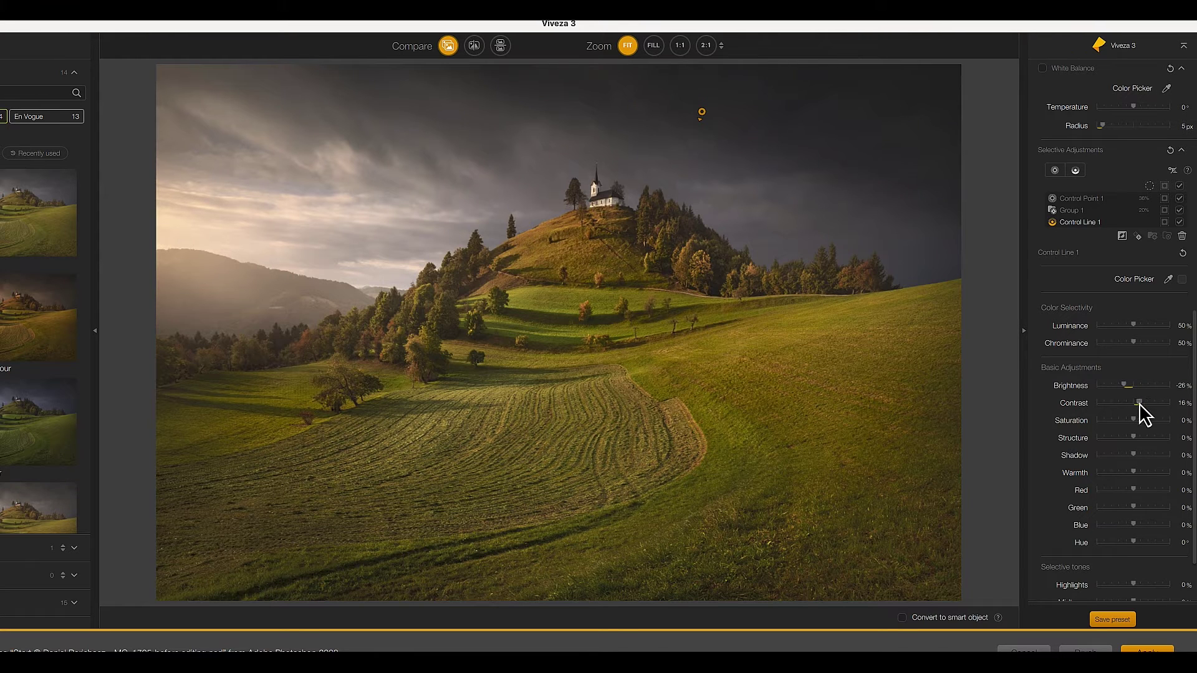
pyautogui.moveTo(1139, 403); pyautogui.dragTo(1152, 411)
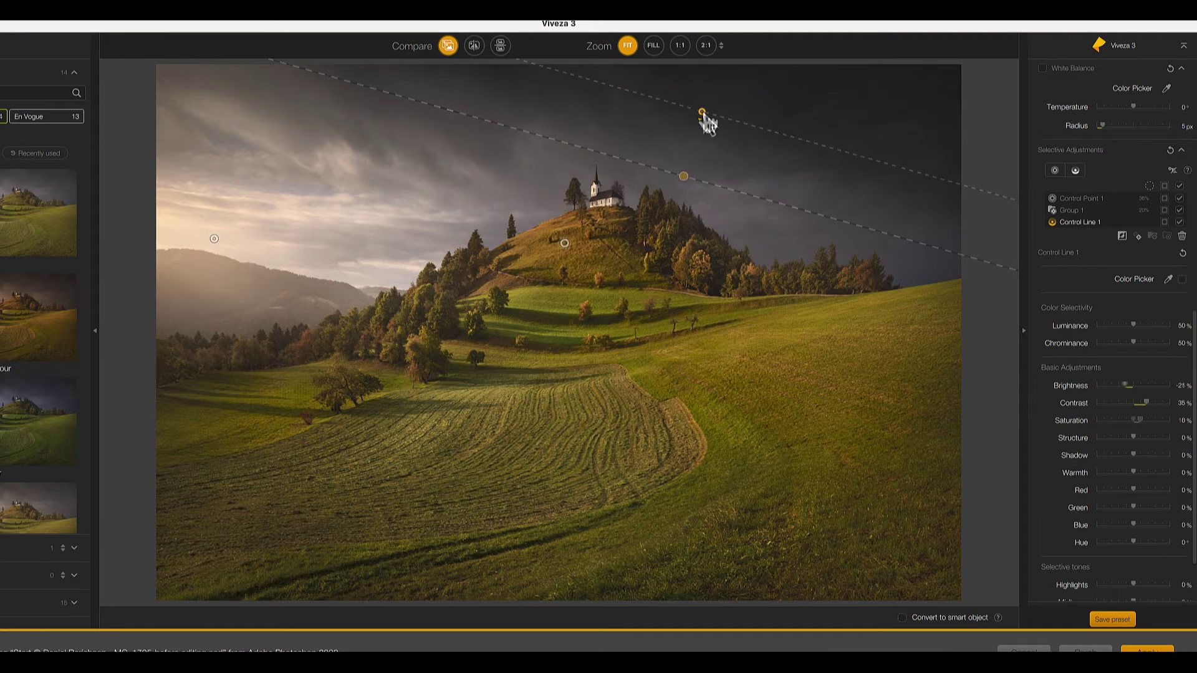
# Move Control Line 1 down toward the church and rotate it to a shallower angle
pyautogui.moveTo(702, 113); pyautogui.dragTo(638, 137)
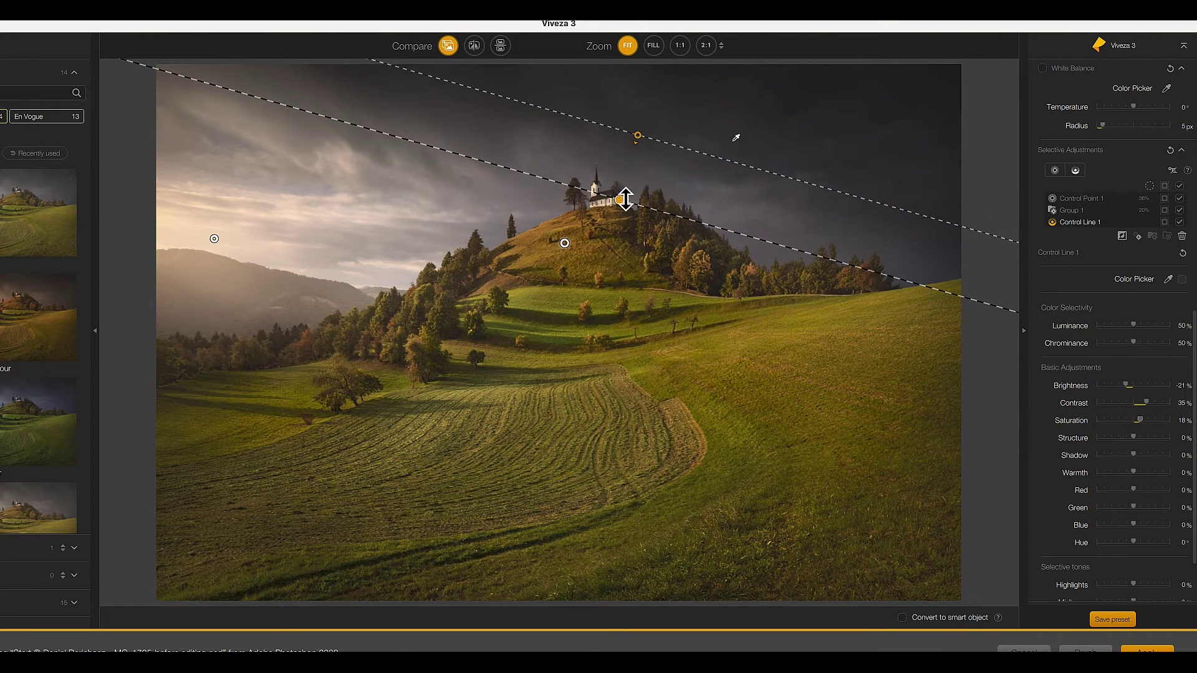
pyautogui.moveTo(621, 202); pyautogui.dragTo(633, 206)
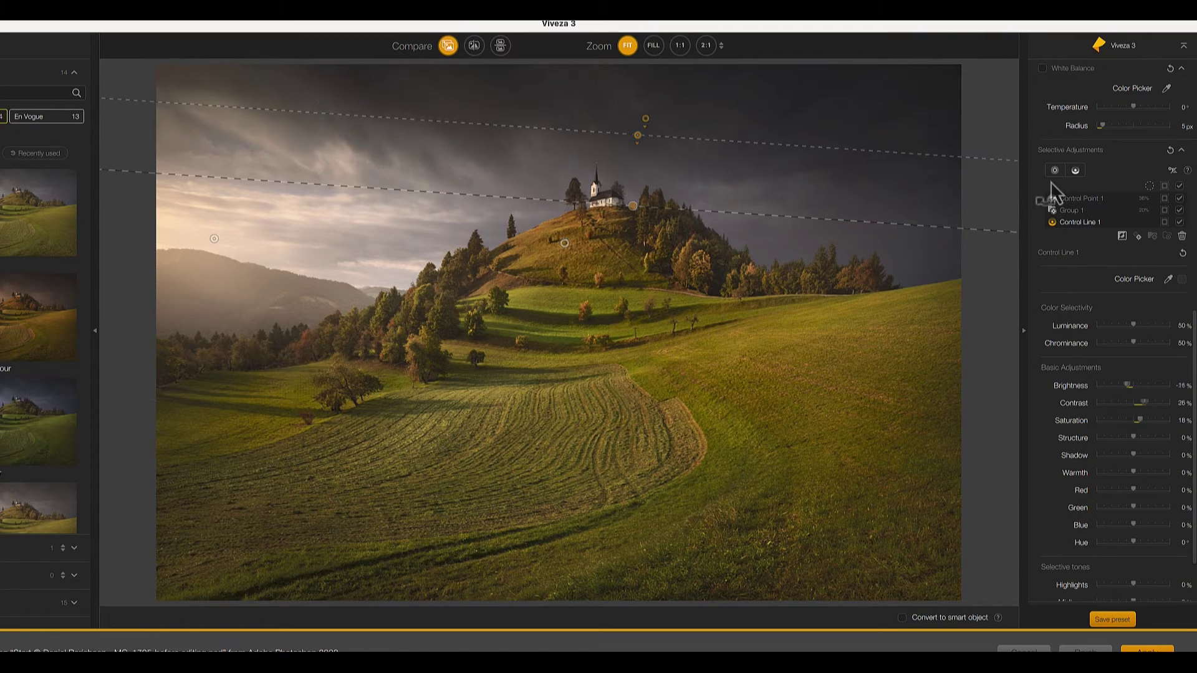
pyautogui.click(1054, 169)
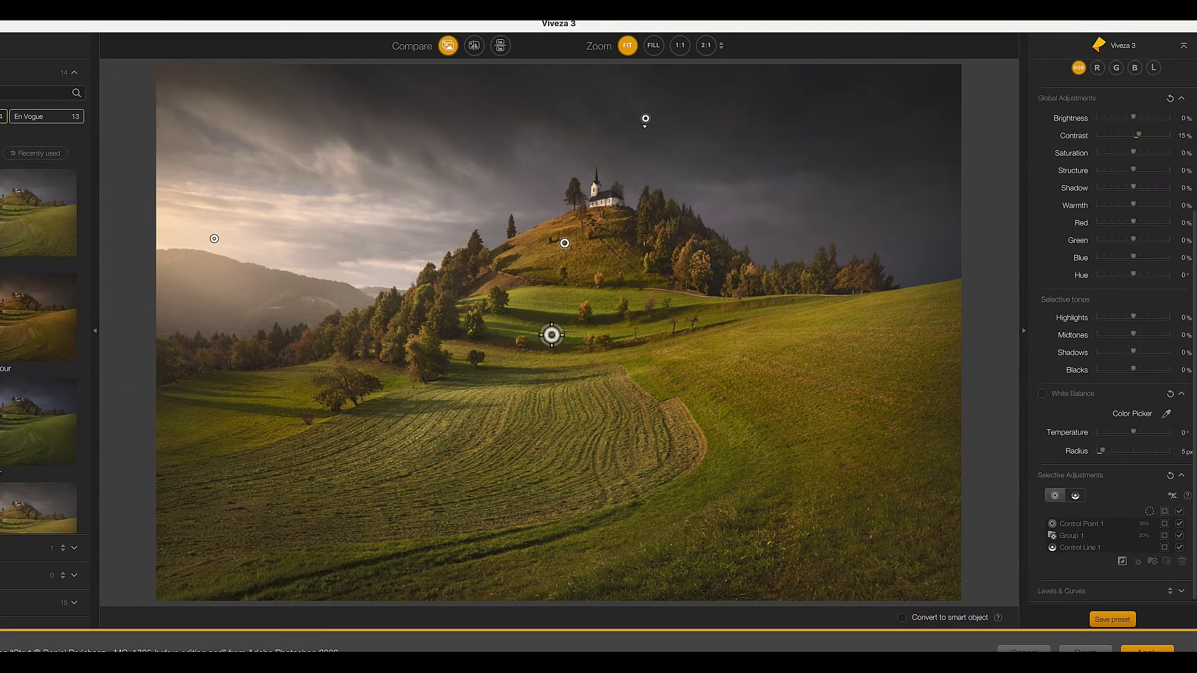
# Place an enlarged, inverted Control Point 6 on the central meadow with Highlights 29%, Midtones -27%
pyautogui.click(573, 360)
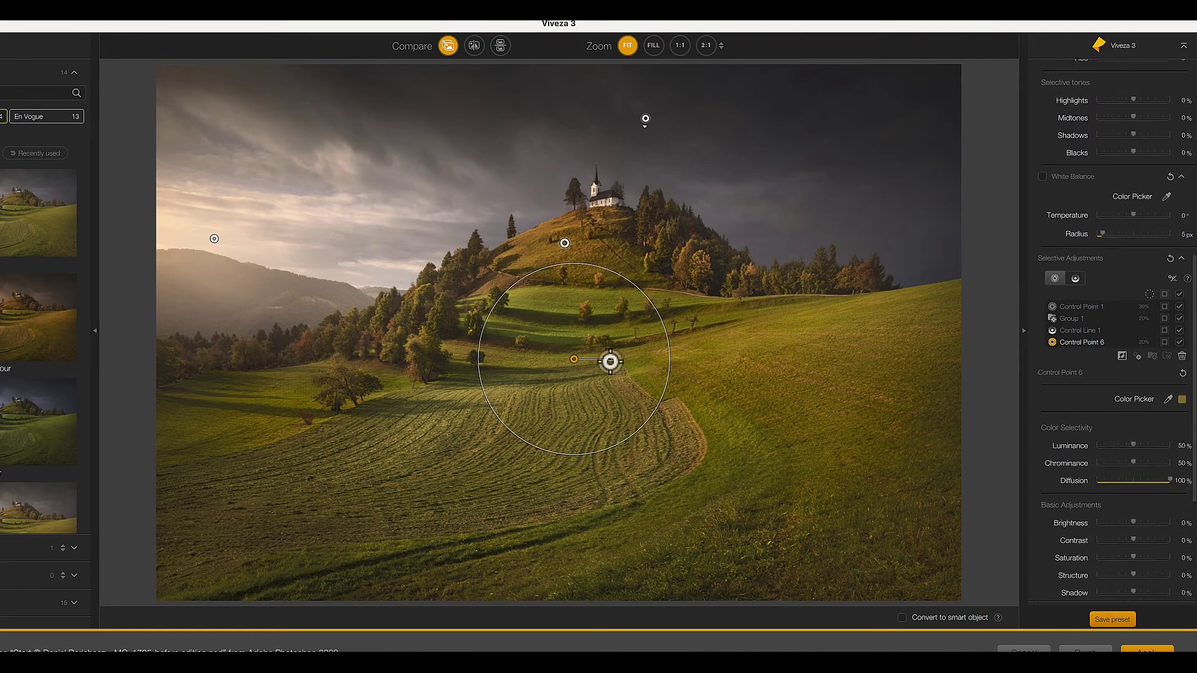
pyautogui.moveTo(614, 359); pyautogui.dragTo(623, 362)
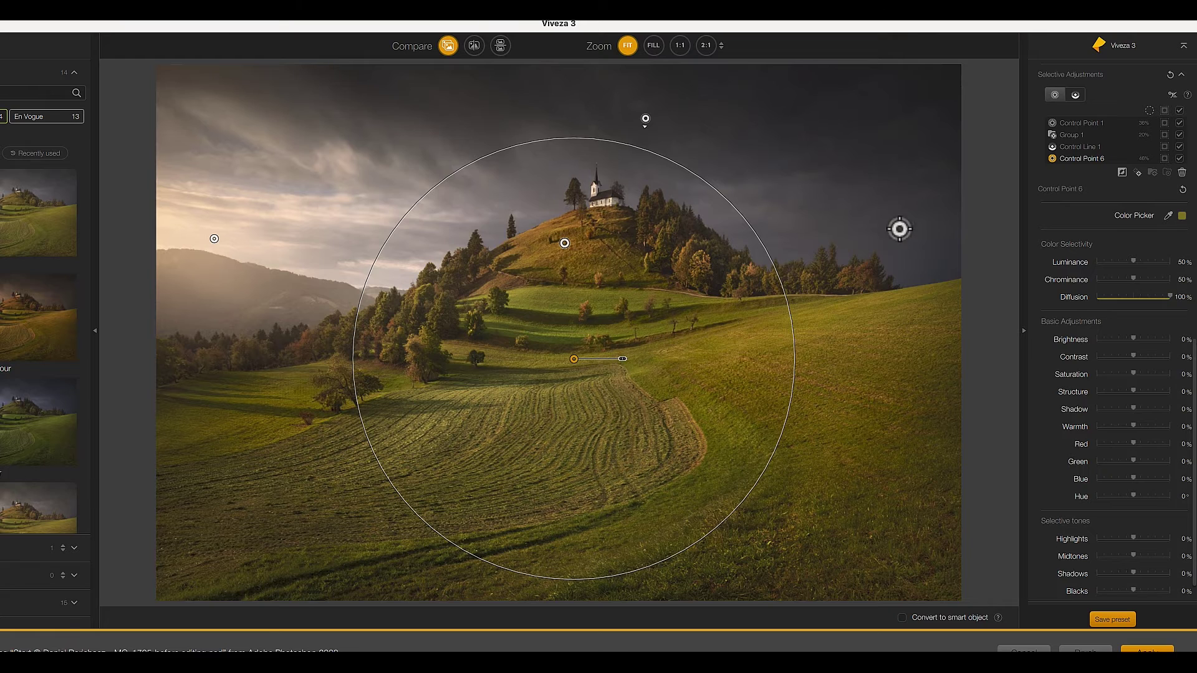
pyautogui.click(1164, 160)
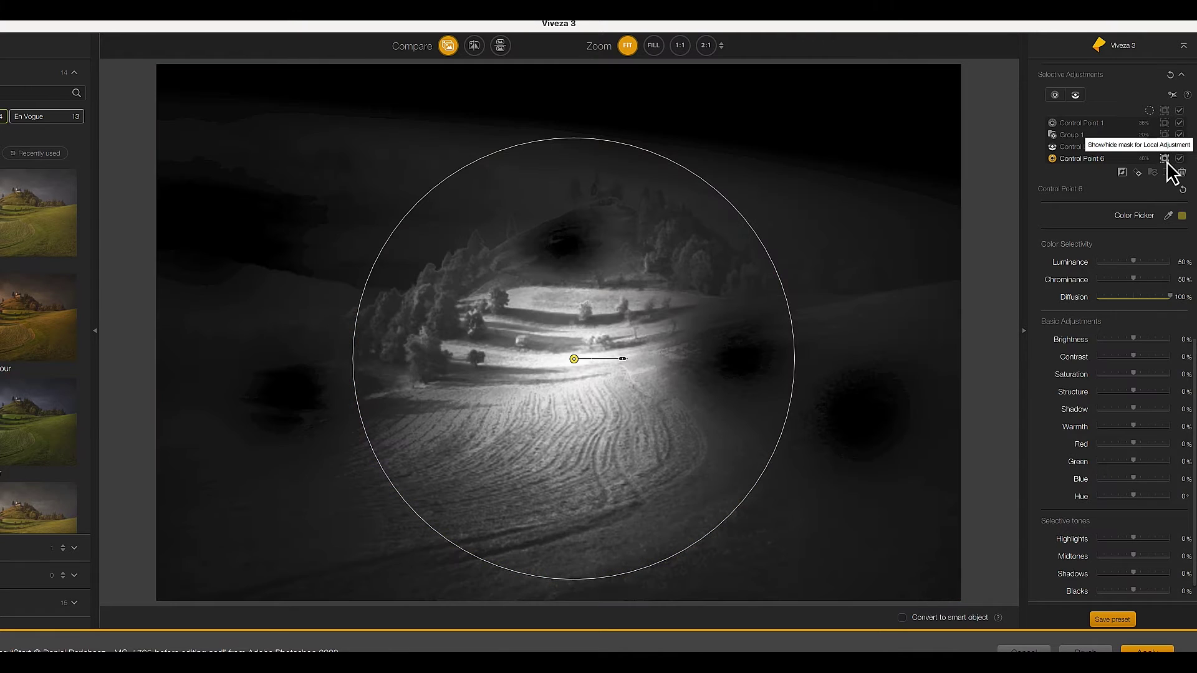
pyautogui.click(1122, 173)
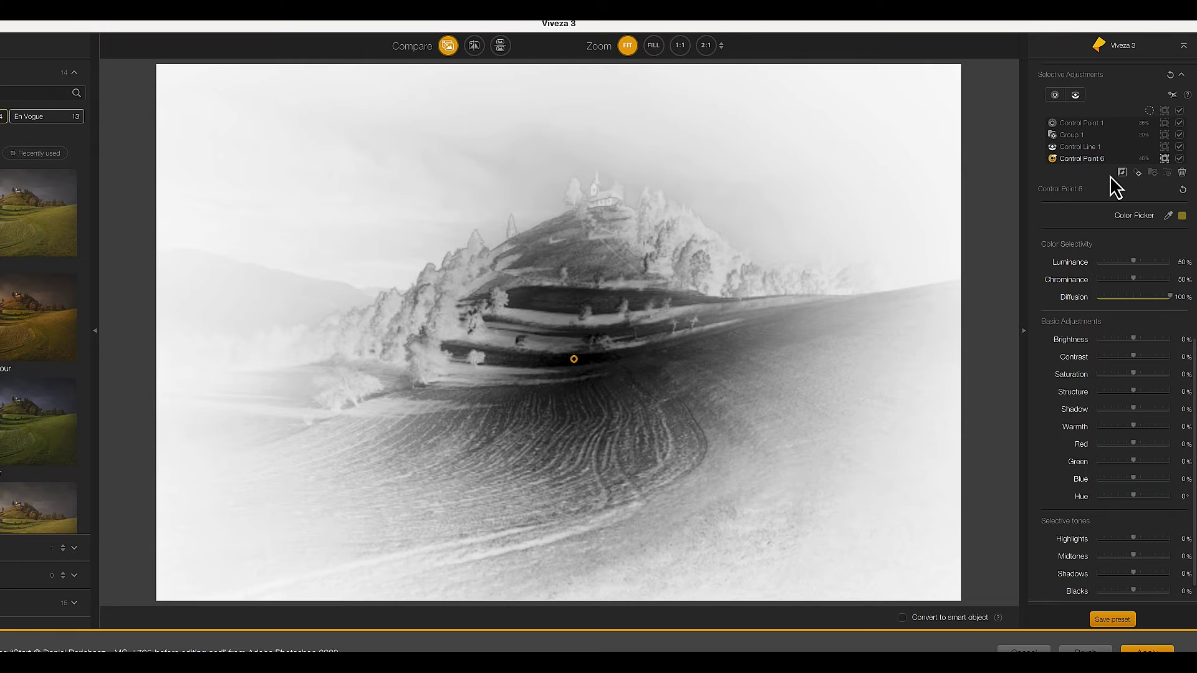
pyautogui.click(1167, 172)
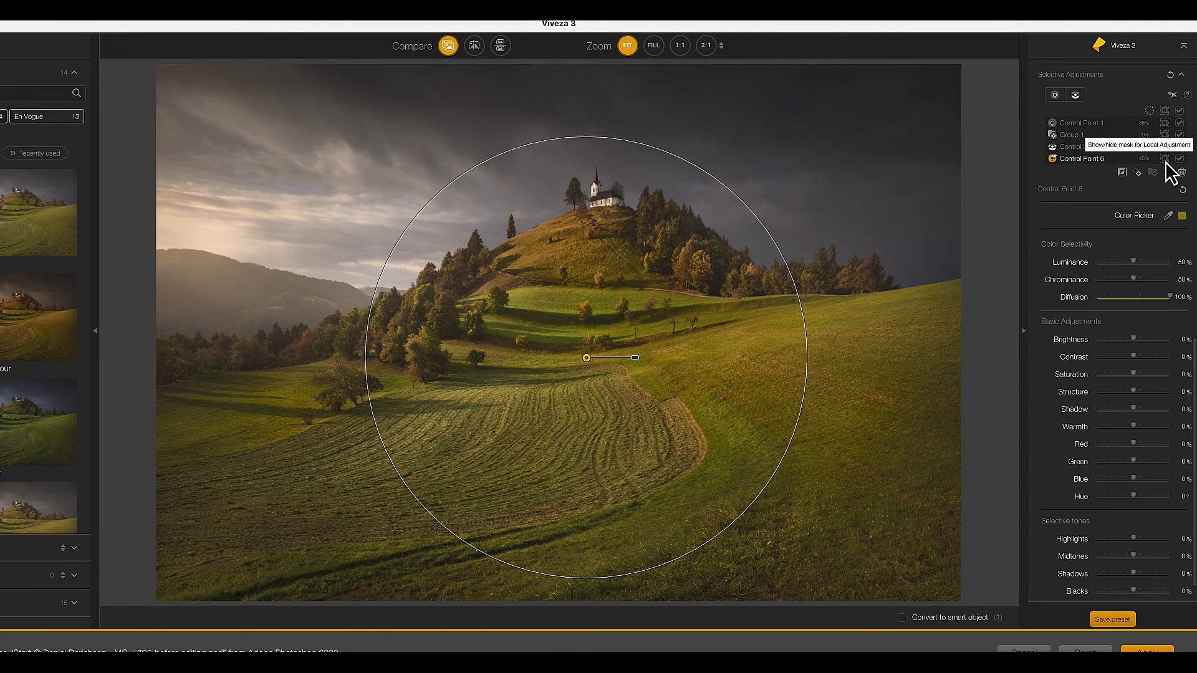
pyautogui.moveTo(1134, 539); pyautogui.dragTo(1146, 540)
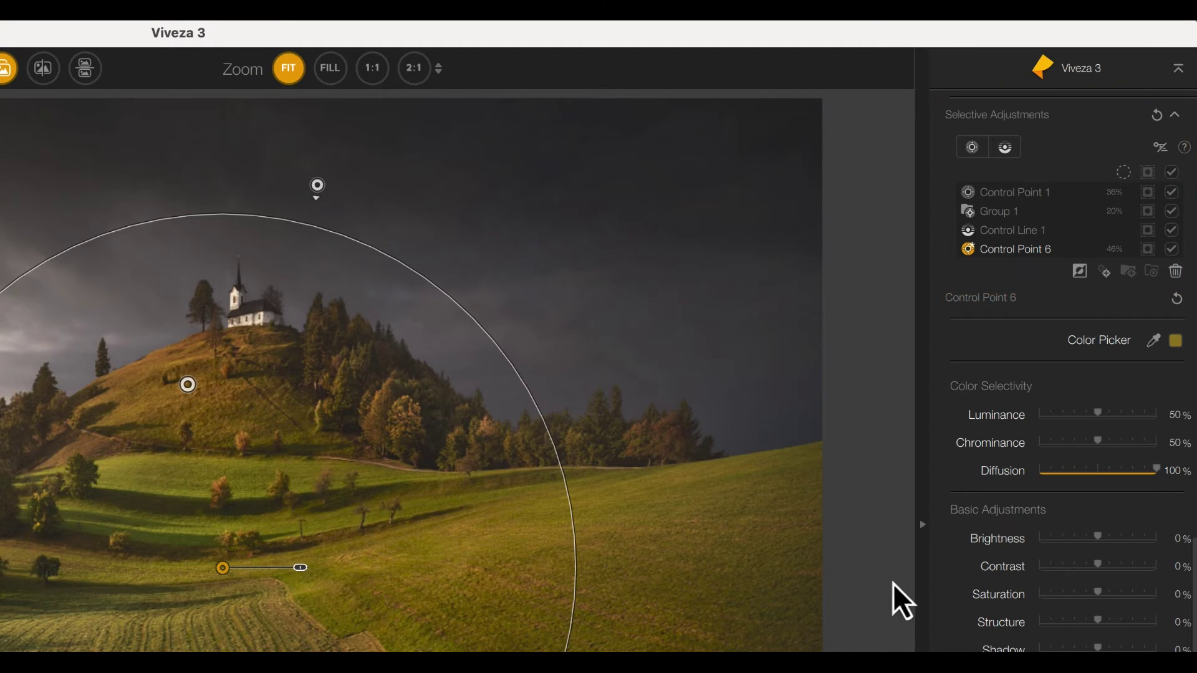
# Rename Control Point 1 to 'Sun' and Group 1 to 'Hillside'
pyautogui.doubleClick(1030, 194)
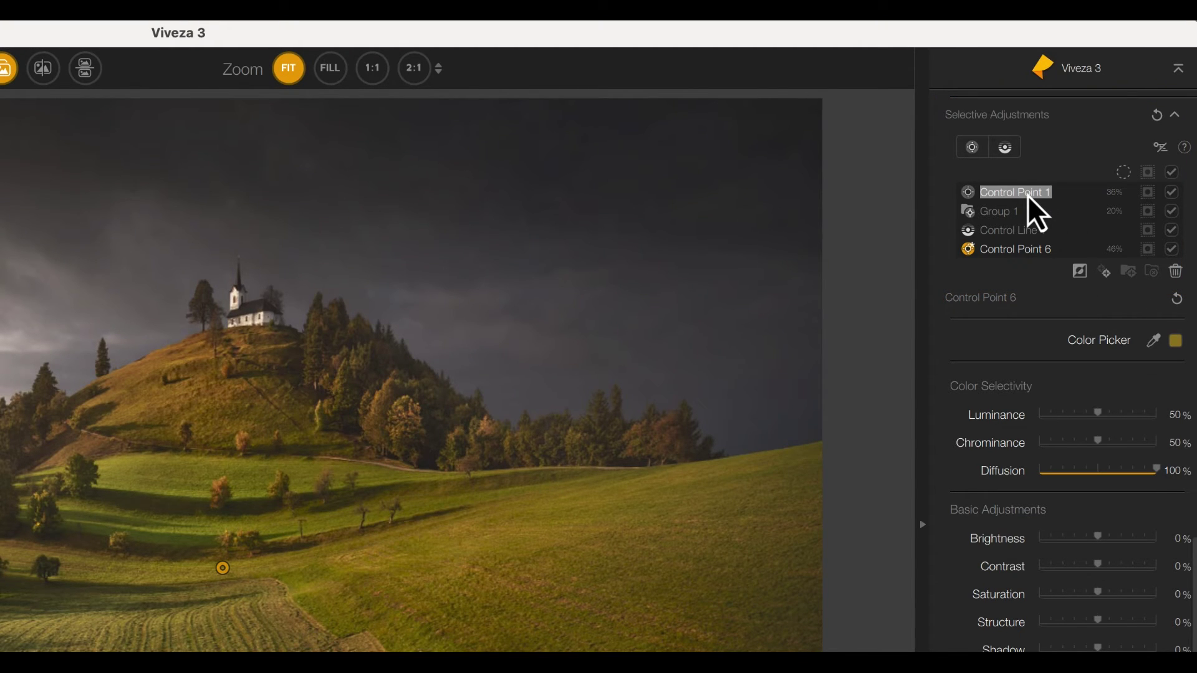
pyautogui.write('Sun')
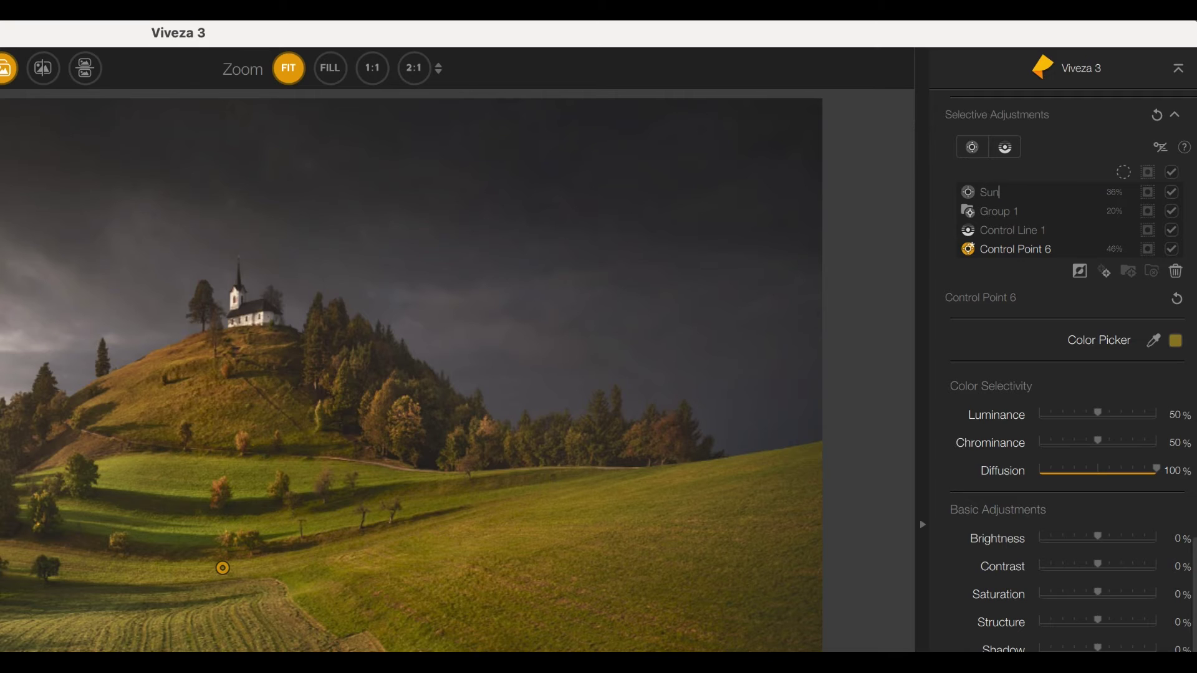
pyautogui.click(1001, 211)
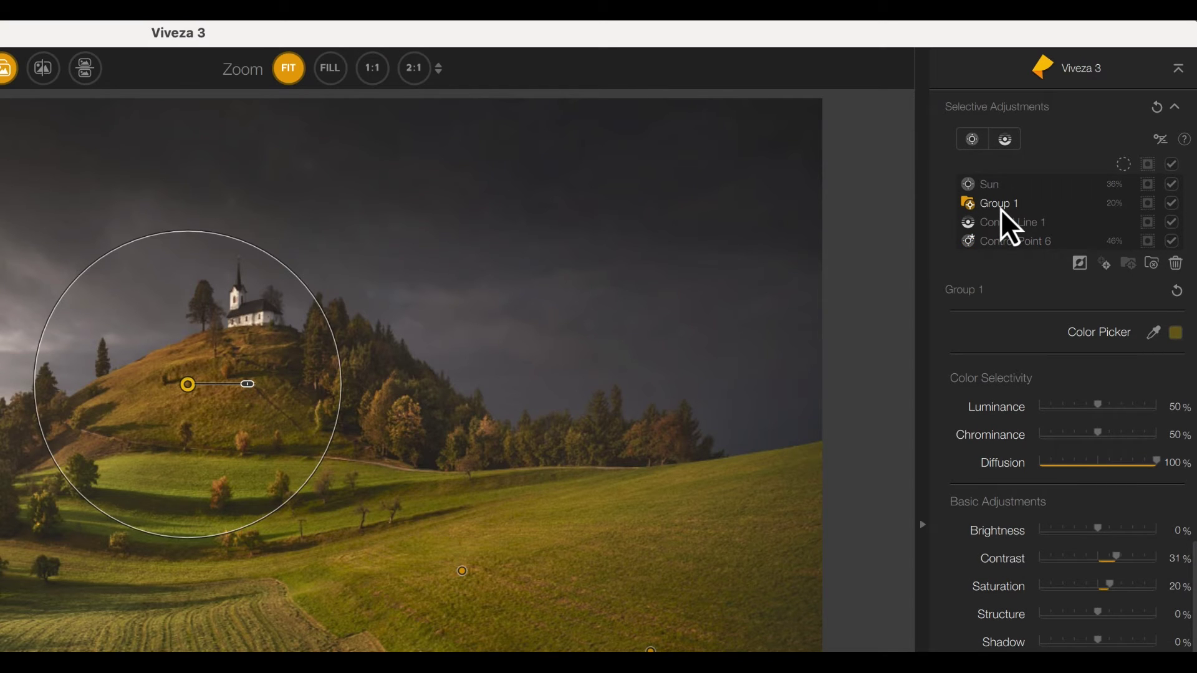
pyautogui.doubleClick(1002, 208)
pyautogui.write('Hillside')
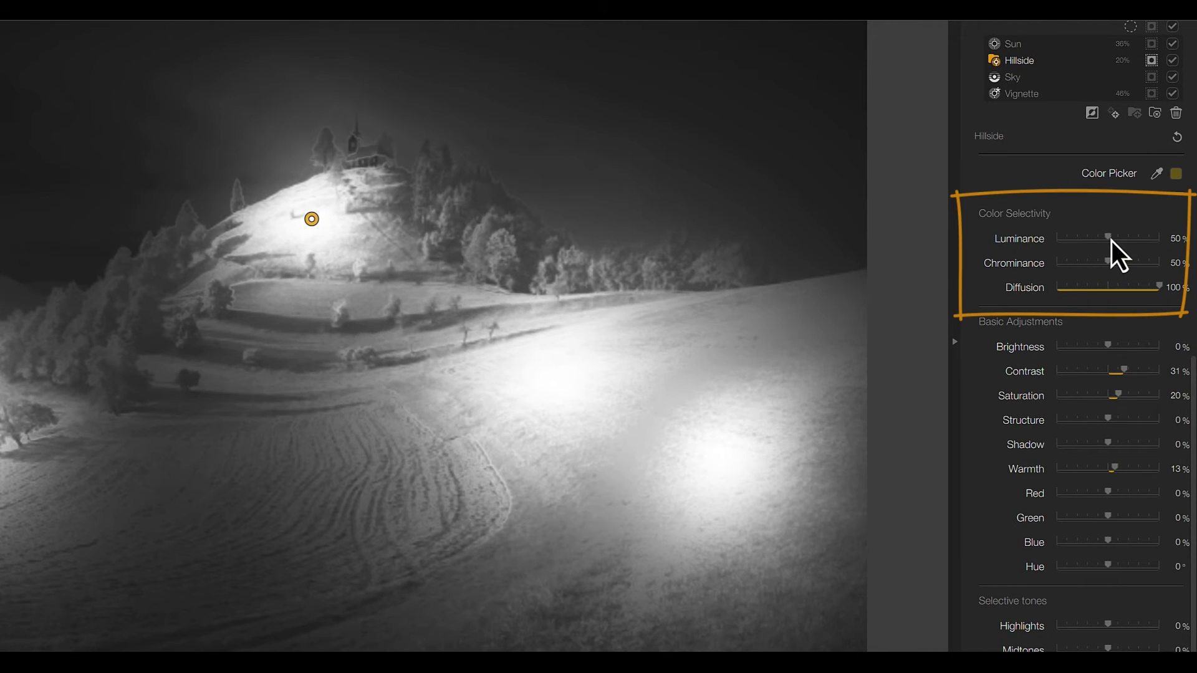
# Set Hillside's Luminance 59%, Chrominance 59% and Diffusion 93%, then hide its mask
pyautogui.moveTo(1112, 241)
pyautogui.mouseDown()
pyautogui.moveTo(1053, 249)
pyautogui.moveTo(1120, 249)
pyautogui.moveTo(1110, 290)
pyautogui.moveTo(1068, 293)
pyautogui.moveTo(1150, 293)
pyautogui.mouseUp()
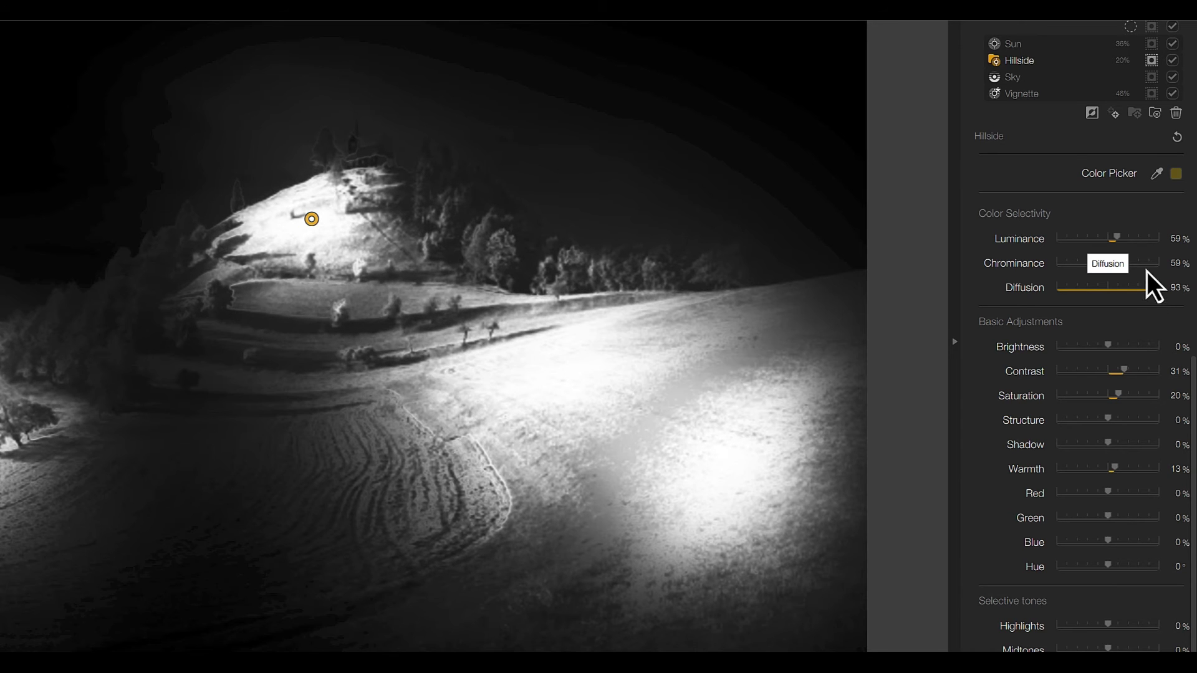
pyautogui.click(1154, 64)
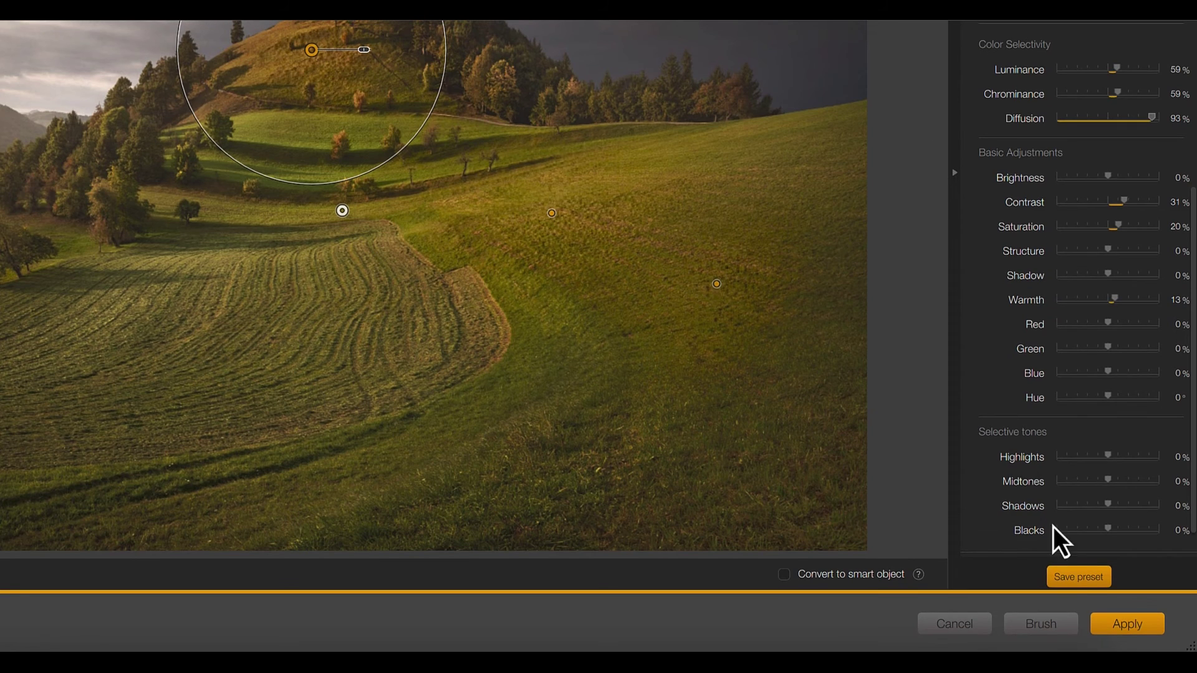
# Save the edit with local adjustments as the custom preset 'Summer Storm Clearing'
pyautogui.click(1080, 583)
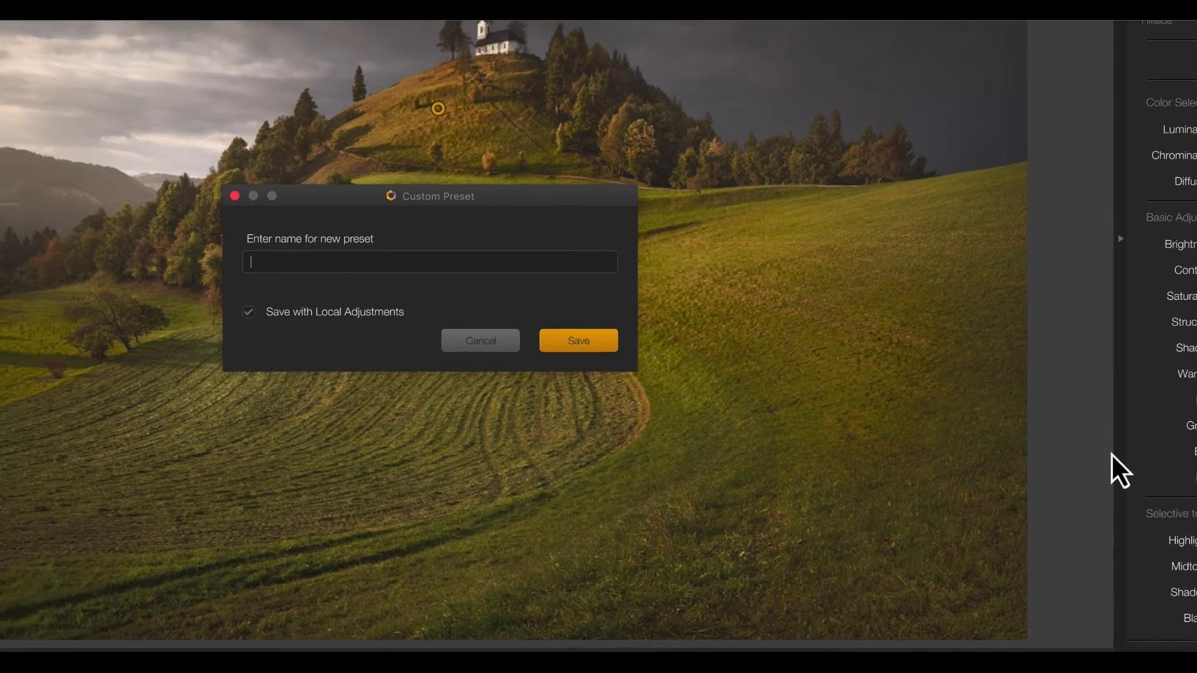
pyautogui.write('Summer')
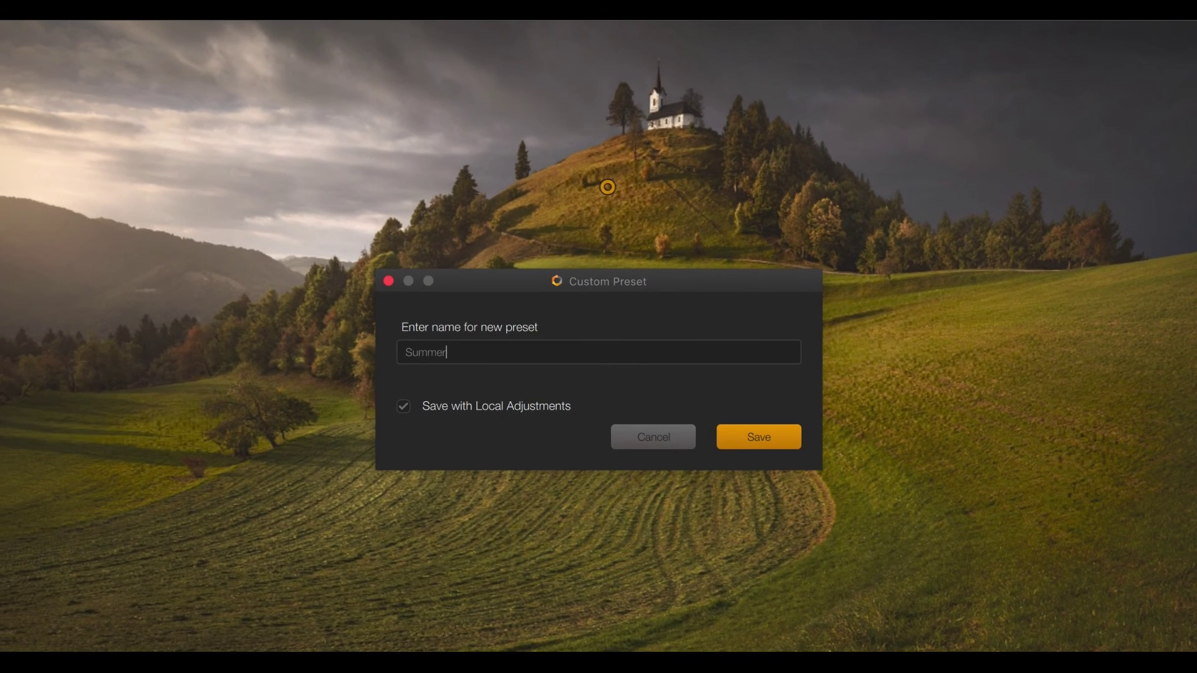
pyautogui.write(' Storm Clearing')
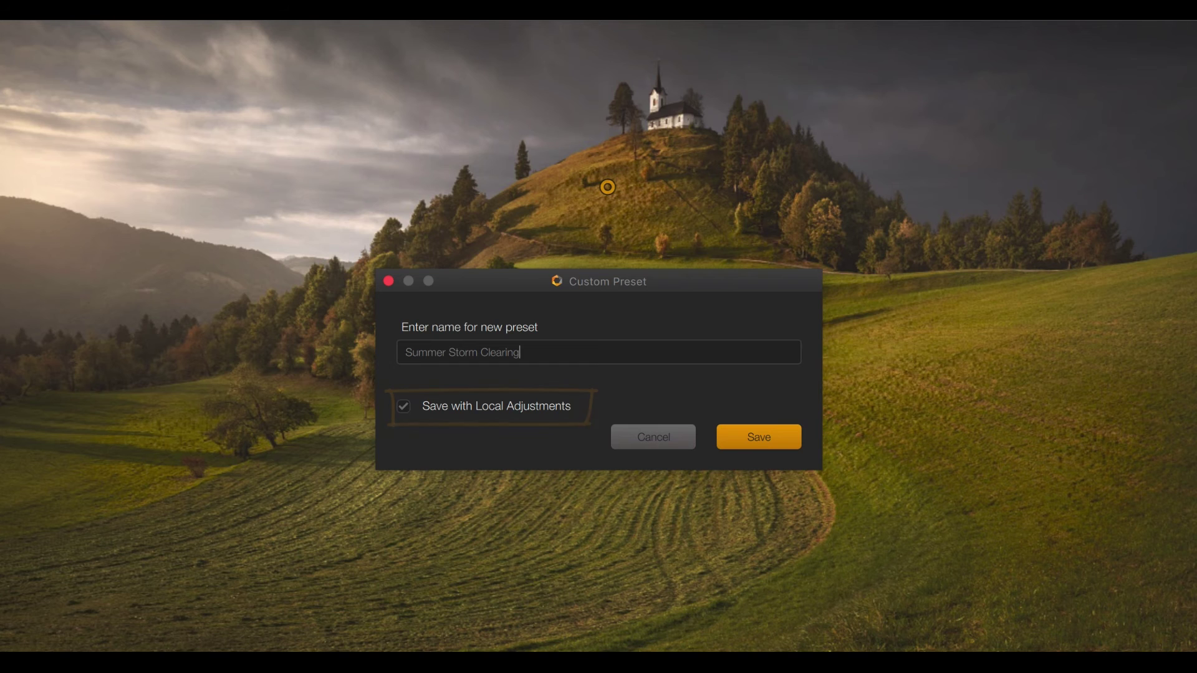
pyautogui.press('Return')
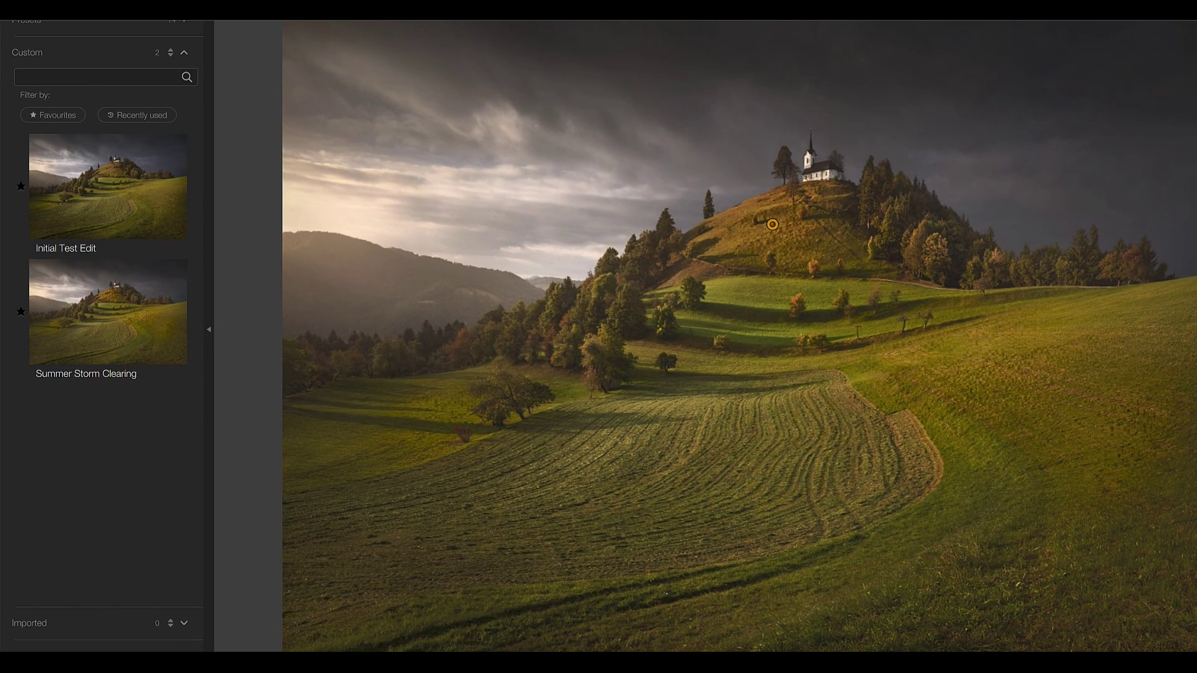